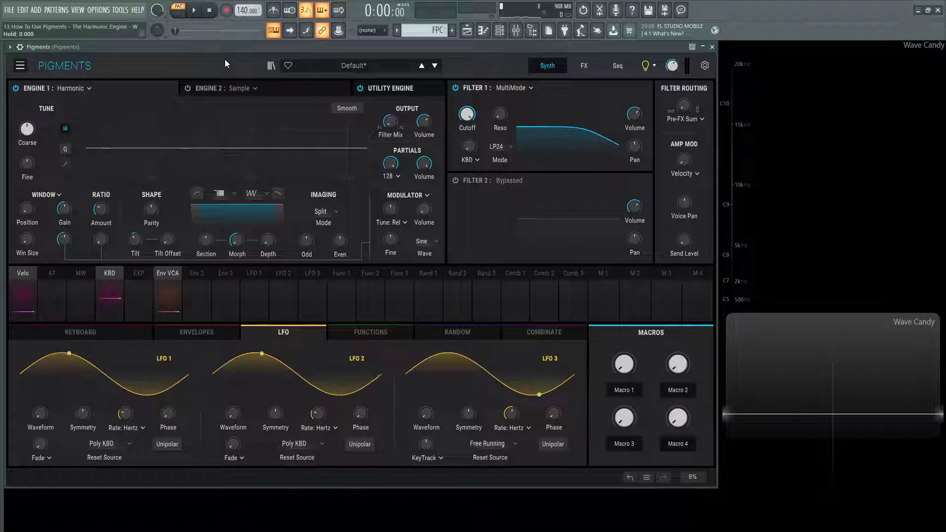
Set Engine 1's partial modulation mode to Window, adjust the master volume to about -31.9 dB, and play a test note
{"action": "left_click", "coordinate": [44, 197]}
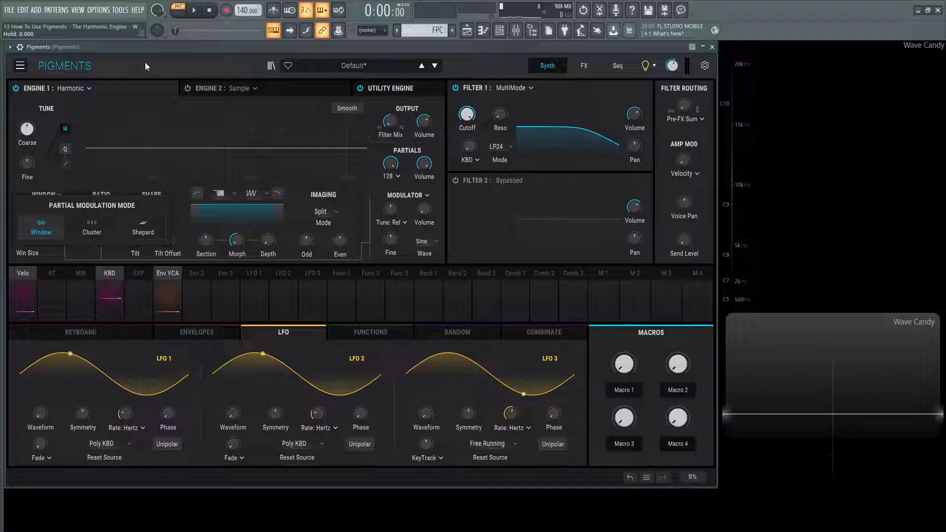
{"action": "left_click", "coordinate": [39, 229]}
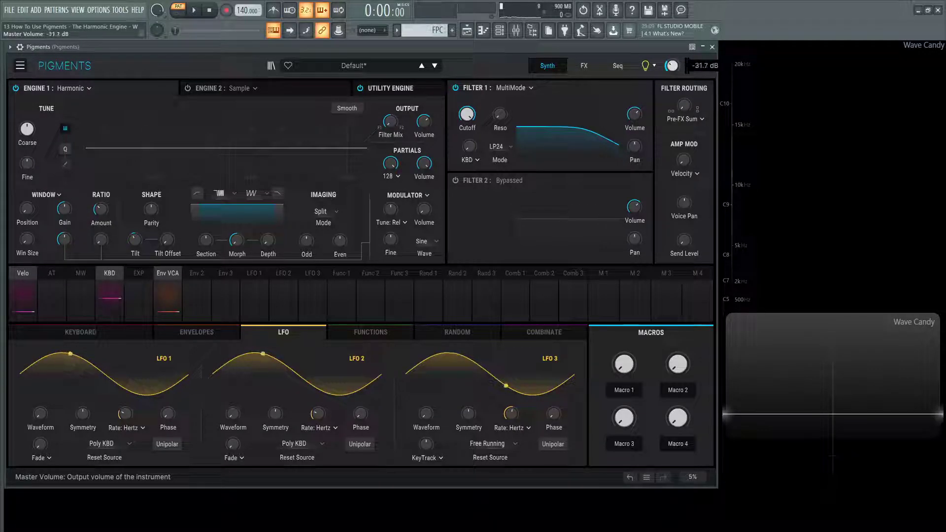
{"action": "left_click_drag", "start_coordinate": [672, 66], "coordinate": [672, 66]}
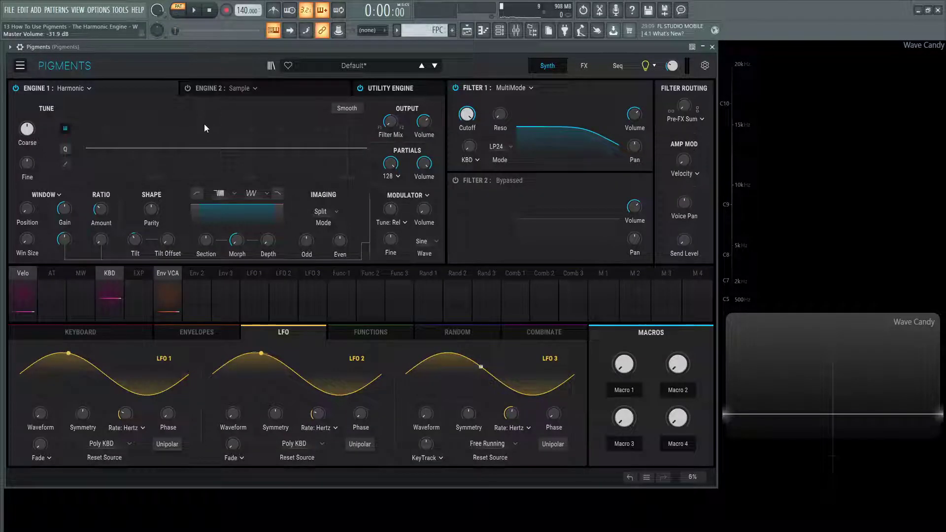
{"action": "key", "text": "h"}
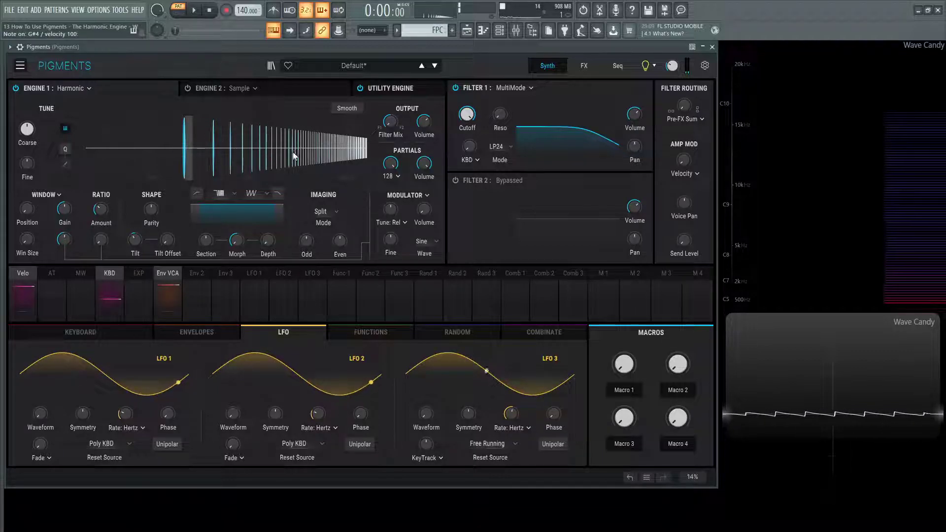
Move Engine 1's harmonic window to higher partials and widen it to cover several partials
{"action": "mouse_move", "coordinate": [28, 210]}
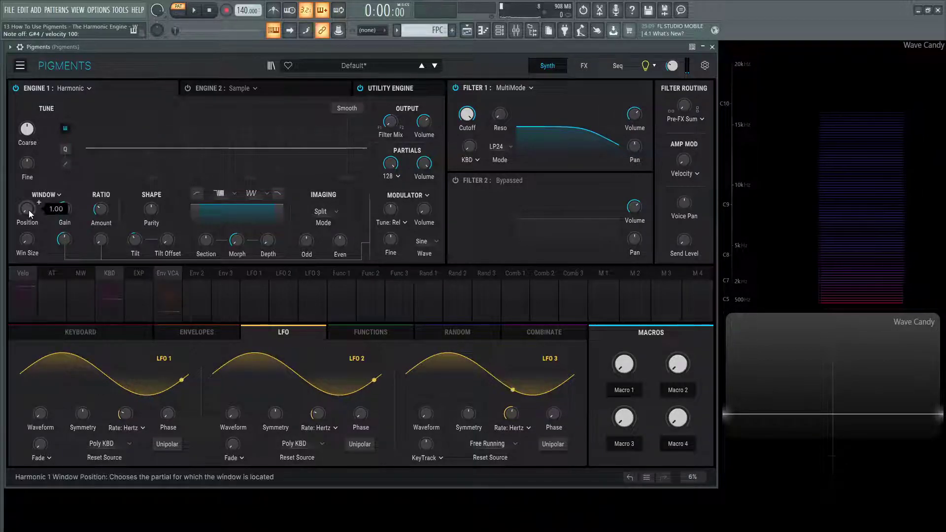
{"action": "mouse_move", "coordinate": [29, 210]}
{"action": "left_mouse_down"}
{"action": "mouse_move", "coordinate": [28, 201]}
{"action": "mouse_move", "coordinate": [28, 210]}
{"action": "left_mouse_up"}
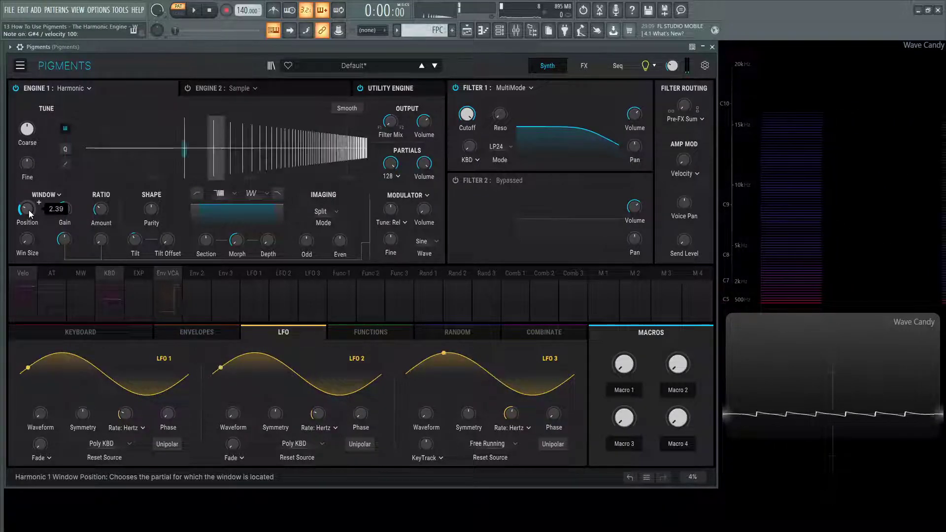
{"action": "left_click_drag", "start_coordinate": [29, 209], "coordinate": [39, 199]}
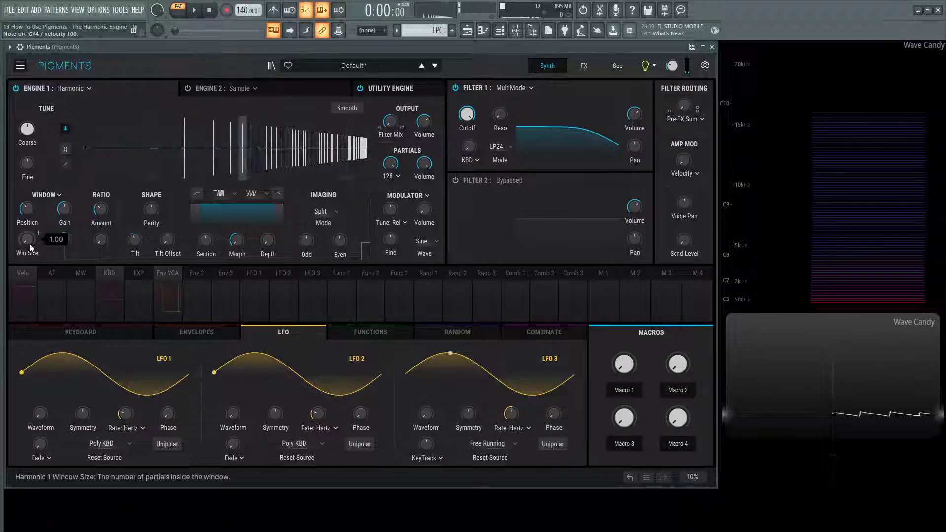
{"action": "mouse_move", "coordinate": [29, 244]}
{"action": "left_mouse_down"}
{"action": "mouse_move", "coordinate": [28, 234]}
{"action": "mouse_move", "coordinate": [39, 238]}
{"action": "left_mouse_up"}
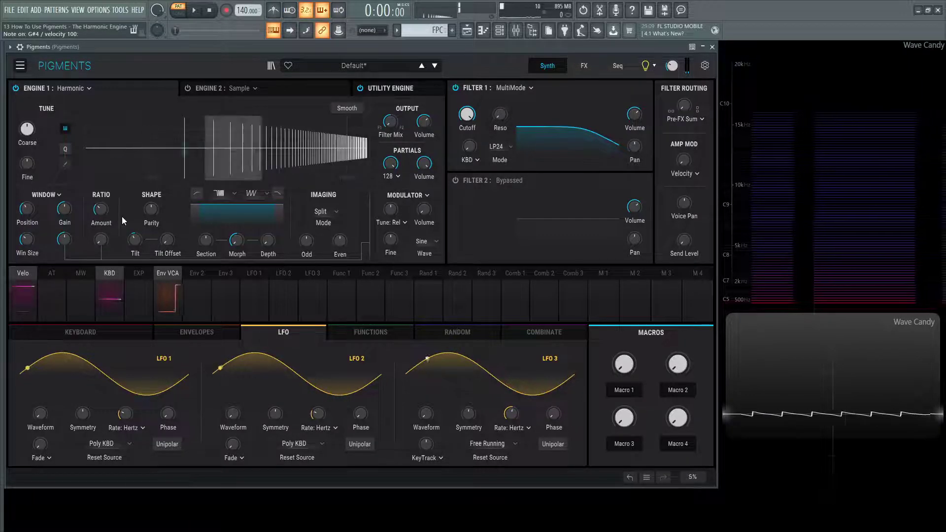
Vary the window's gain and modulator amount, and readjust its position while playing notes
{"action": "left_click_drag", "start_coordinate": [66, 213], "coordinate": [67, 213]}
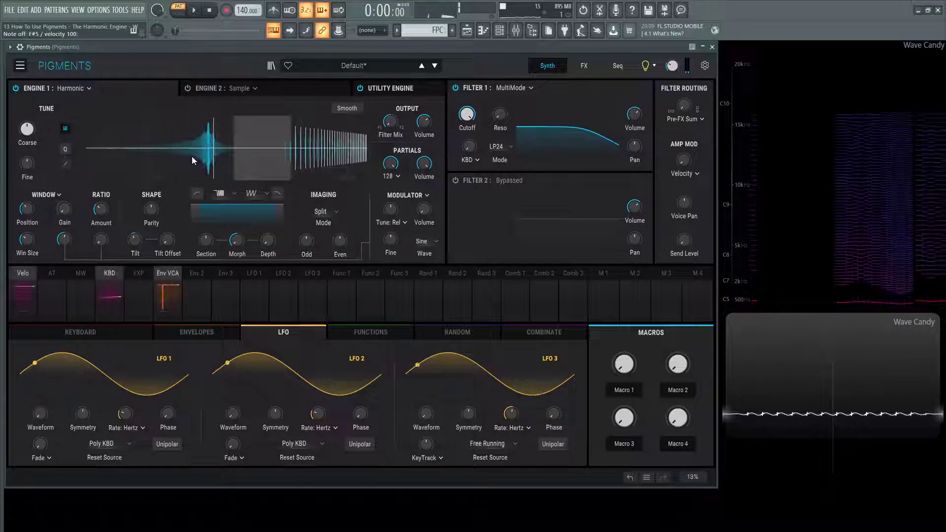
{"action": "mouse_move", "coordinate": [64, 241]}
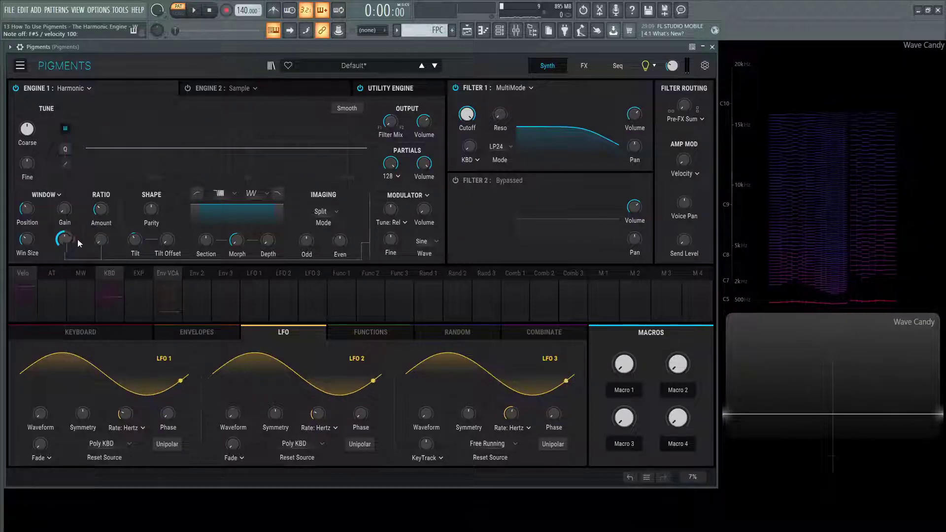
{"action": "mouse_move", "coordinate": [67, 210]}
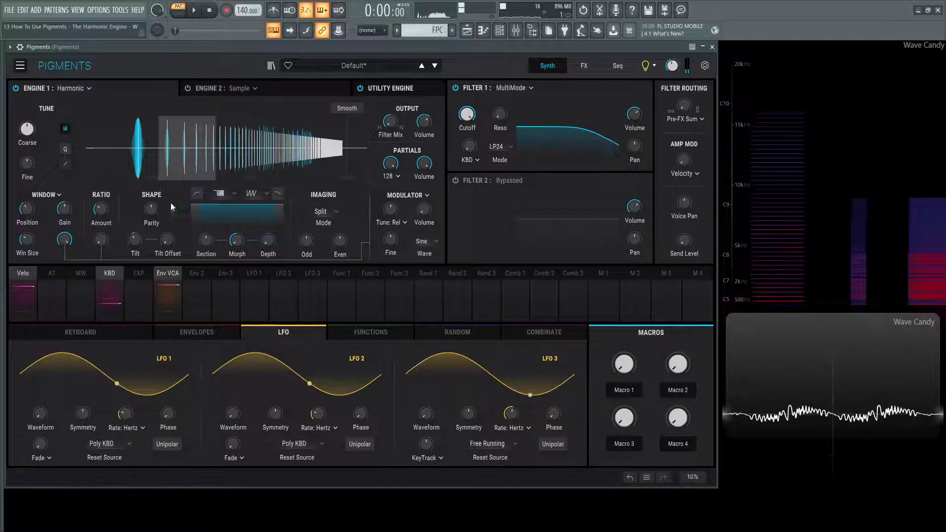
{"action": "mouse_move", "coordinate": [27, 209]}
{"action": "left_mouse_down"}
{"action": "mouse_move", "coordinate": [27, 197]}
{"action": "mouse_move", "coordinate": [27, 214]}
{"action": "mouse_move", "coordinate": [39, 203]}
{"action": "mouse_move", "coordinate": [27, 210]}
{"action": "left_mouse_up"}
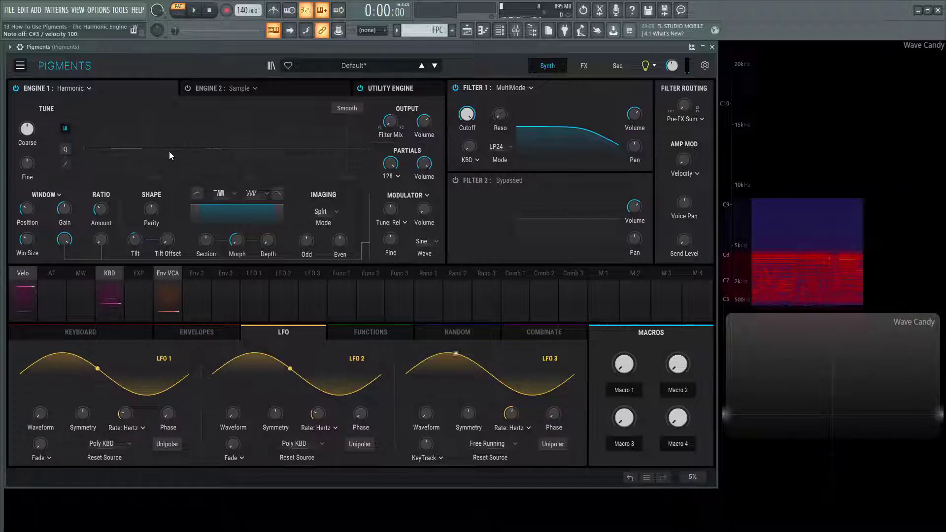
Switch Engine 1's partial modulation mode to Cluster and set its Partials to about 5.57 while playing notes
{"action": "left_click", "coordinate": [51, 194]}
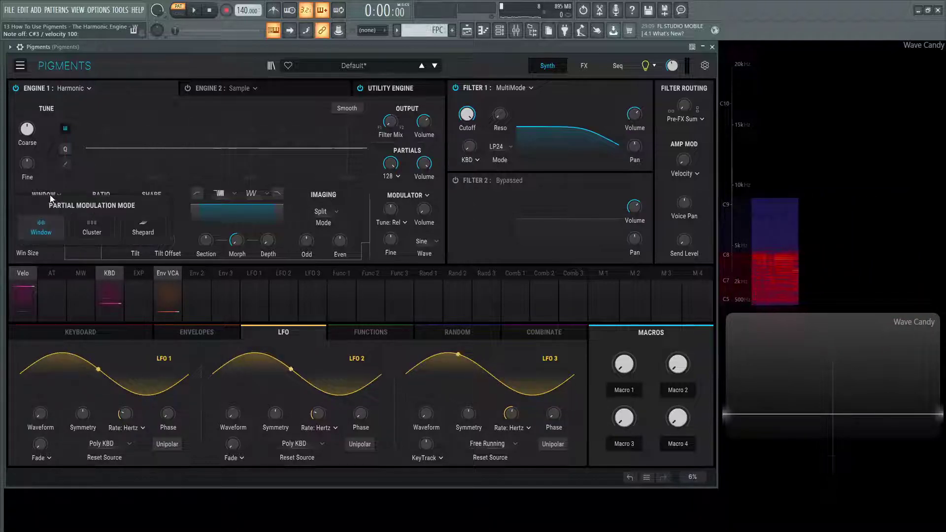
{"action": "left_click", "coordinate": [96, 228]}
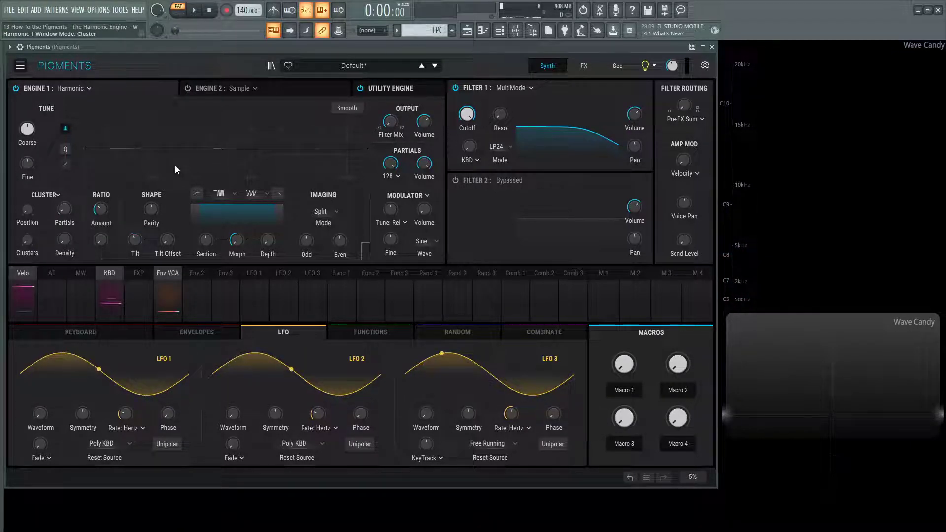
{"action": "key", "text": "d"}
{"action": "key", "text": "d"}
{"action": "left_click_drag", "start_coordinate": [76, 200], "coordinate": [77, 202]}
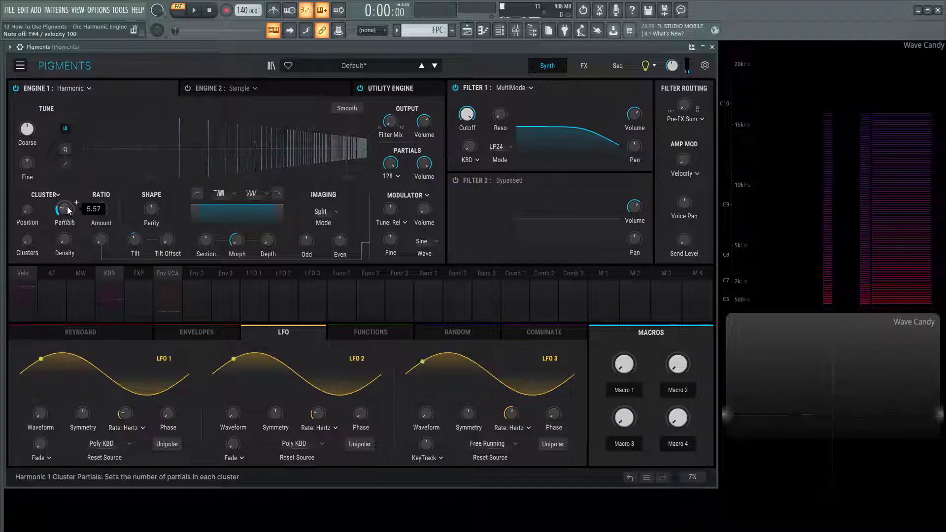
{"action": "key", "text": "g"}
Set the cluster Position to about 1.49 and raise the cluster Density
{"action": "left_click_drag", "start_coordinate": [27, 212], "coordinate": [27, 197]}
{"action": "mouse_move", "coordinate": [27, 240]}
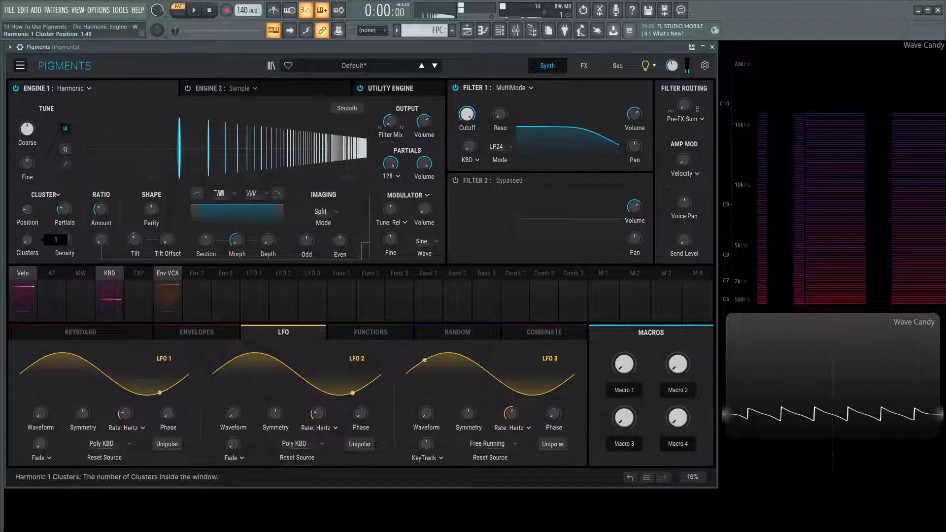
{"action": "left_click_drag", "start_coordinate": [63, 239], "coordinate": [69, 188]}
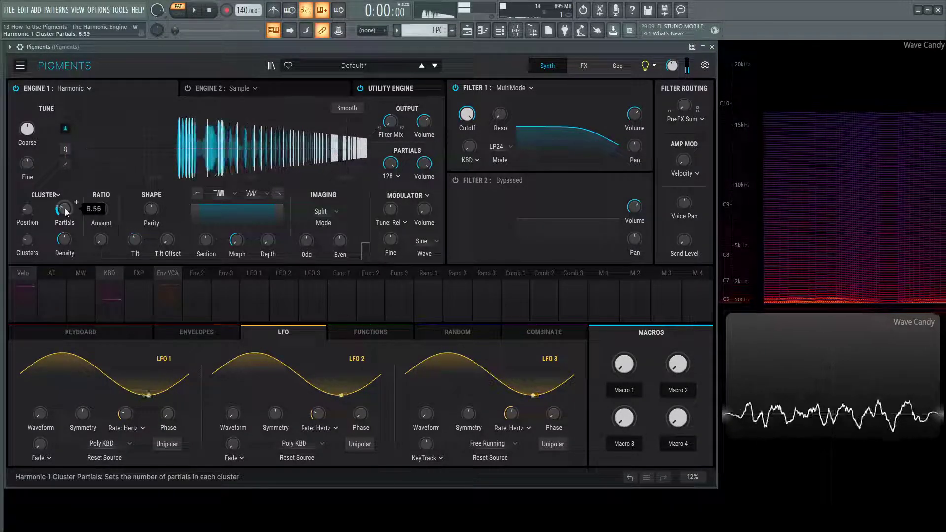
Set the number of clusters to about 5 and lower the number of partials per cluster
{"action": "left_click_drag", "start_coordinate": [35, 238], "coordinate": [34, 235]}
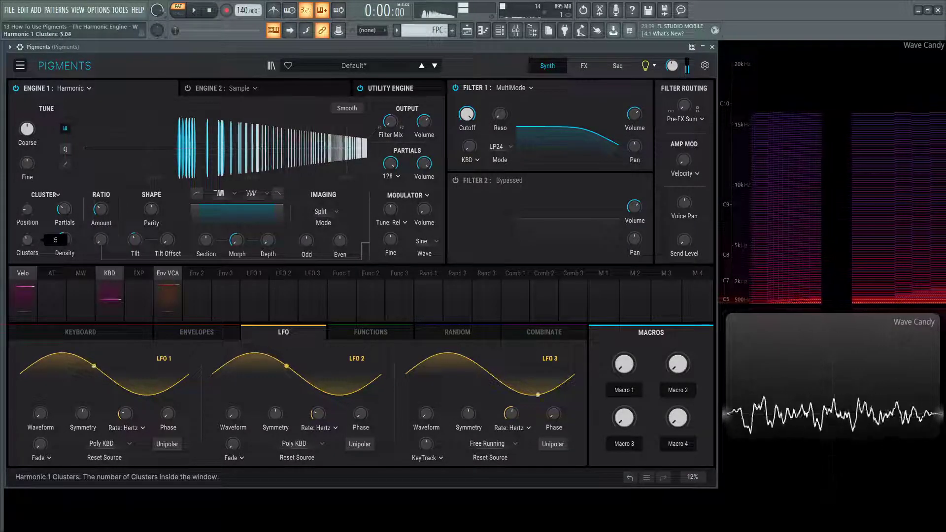
{"action": "left_click_drag", "start_coordinate": [64, 212], "coordinate": [64, 214]}
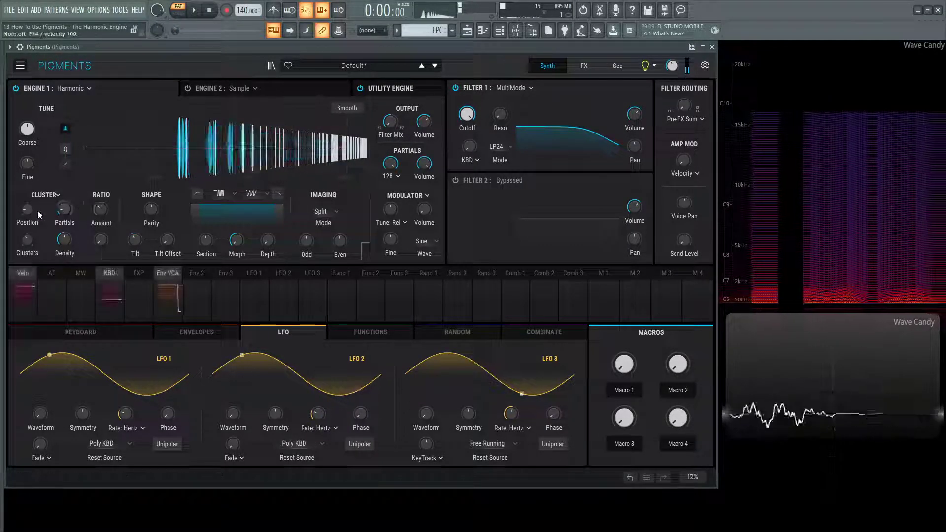
Play a note and sweep the cluster Position through values such as 1.55 and 1.65
{"action": "key", "text": "g"}
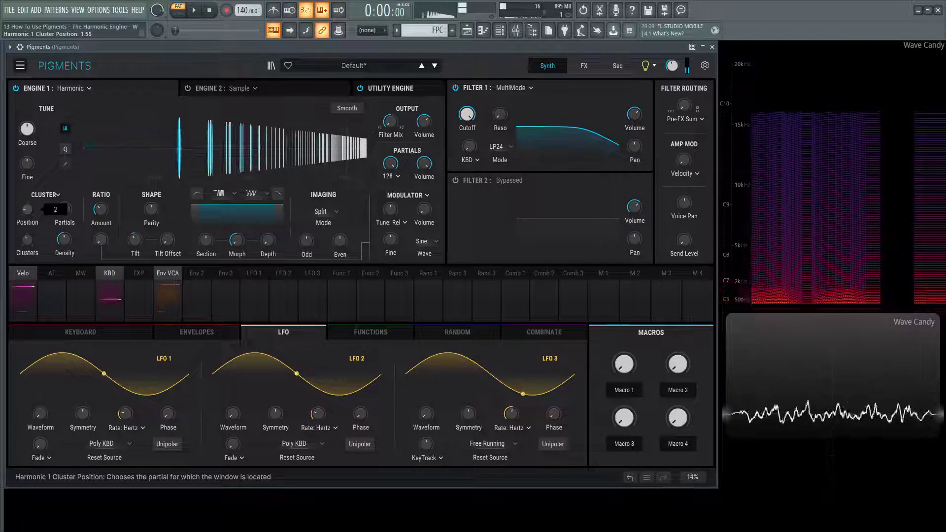
{"action": "left_click_drag", "start_coordinate": [27, 209], "coordinate": [27, 195]}
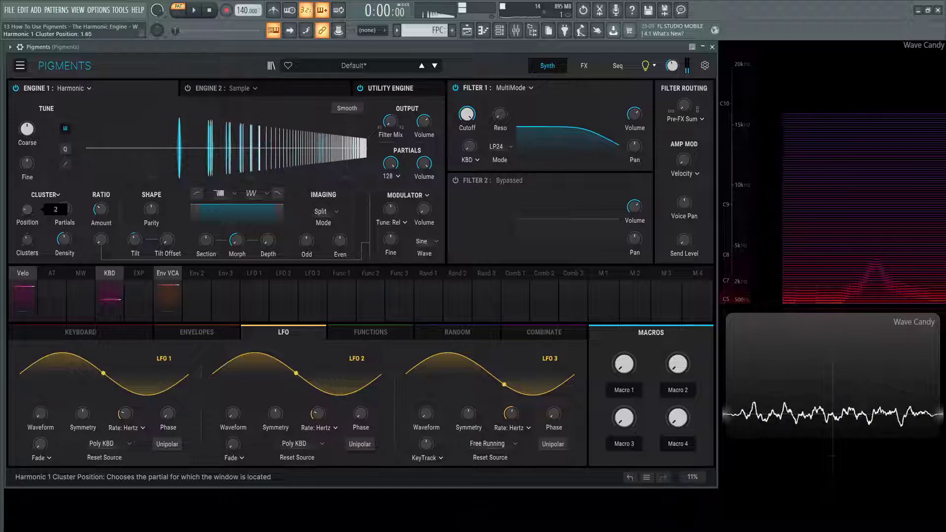
{"action": "mouse_move", "coordinate": [27, 208]}
{"action": "left_mouse_down"}
{"action": "mouse_move", "coordinate": [27, 189]}
{"action": "mouse_move", "coordinate": [27, 208]}
{"action": "left_mouse_up"}
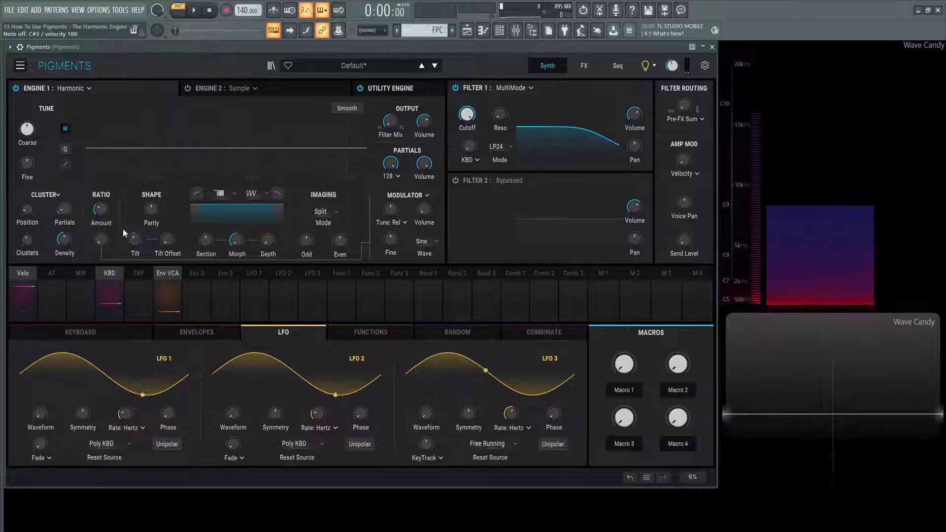
Switch Engine 1's partial modulation mode to Shepard, set its window size to about 51.2, and adjust its gain
{"action": "left_click", "coordinate": [51, 196]}
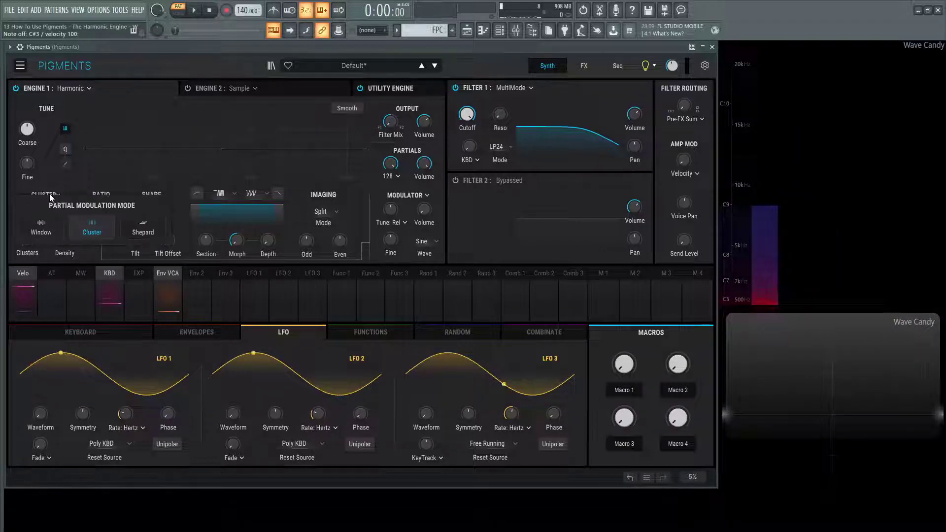
{"action": "left_click", "coordinate": [151, 230]}
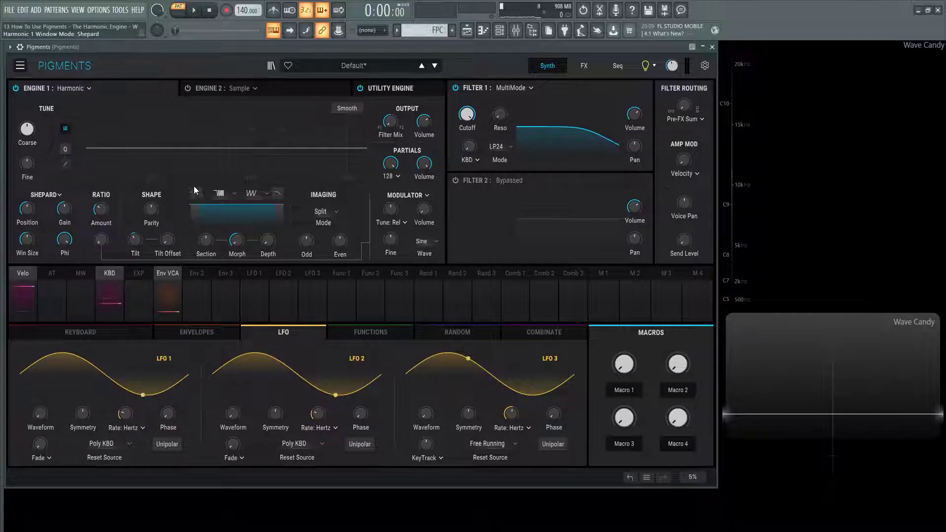
{"action": "key", "text": "c"}
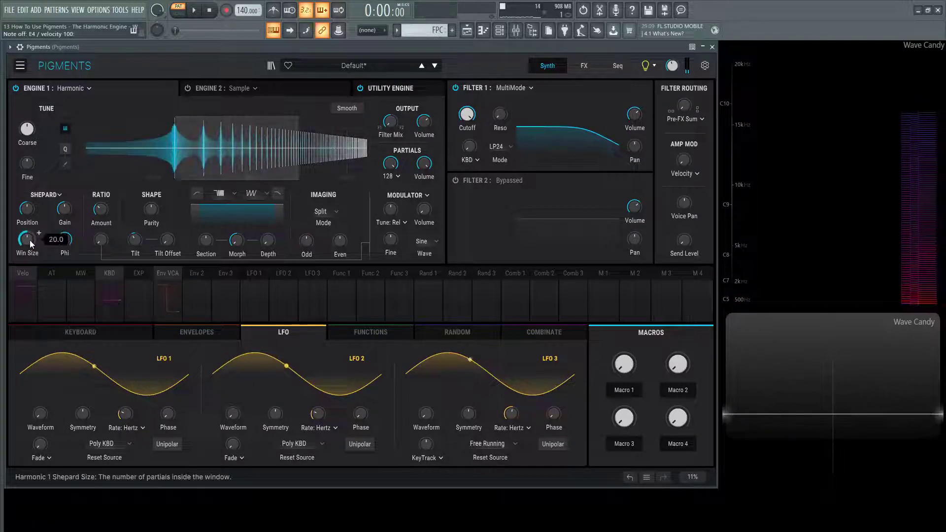
{"action": "left_click_drag", "start_coordinate": [29, 240], "coordinate": [29, 228]}
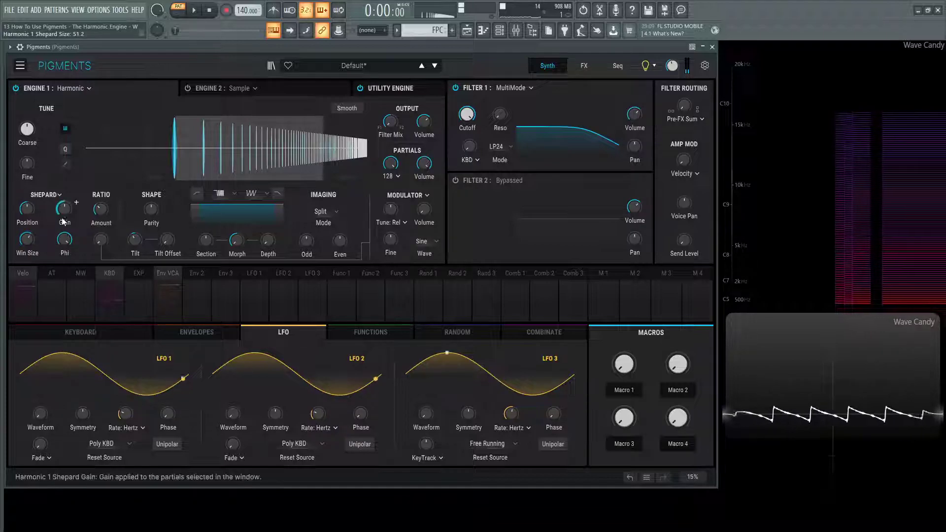
{"action": "left_click_drag", "start_coordinate": [63, 222], "coordinate": [33, 213]}
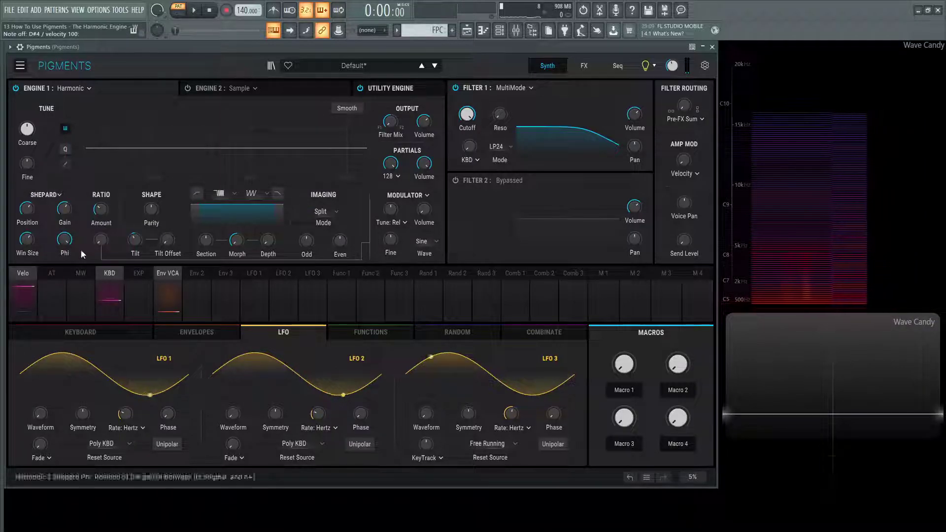
Route Function 1 to Engine 1's Shepard Phi with a modulation amount of 1.00
{"action": "left_click", "coordinate": [362, 332]}
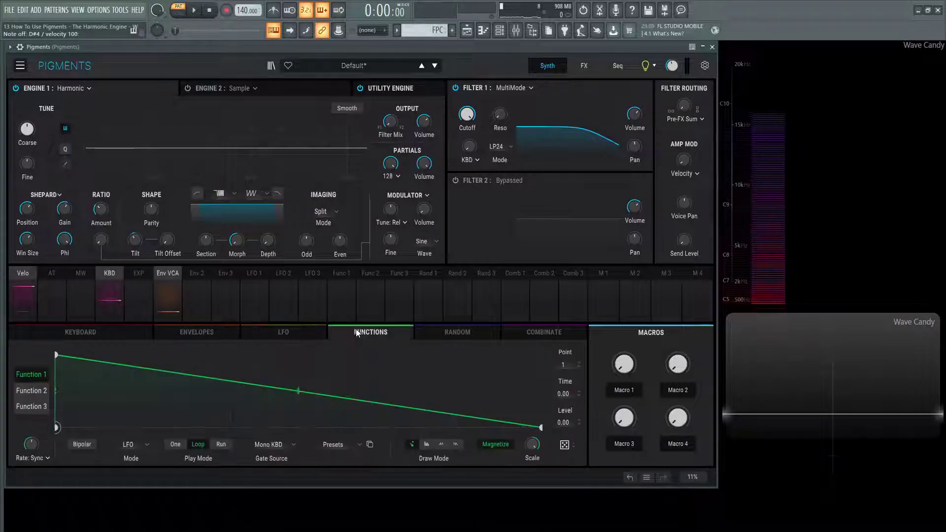
{"action": "left_click", "coordinate": [344, 275]}
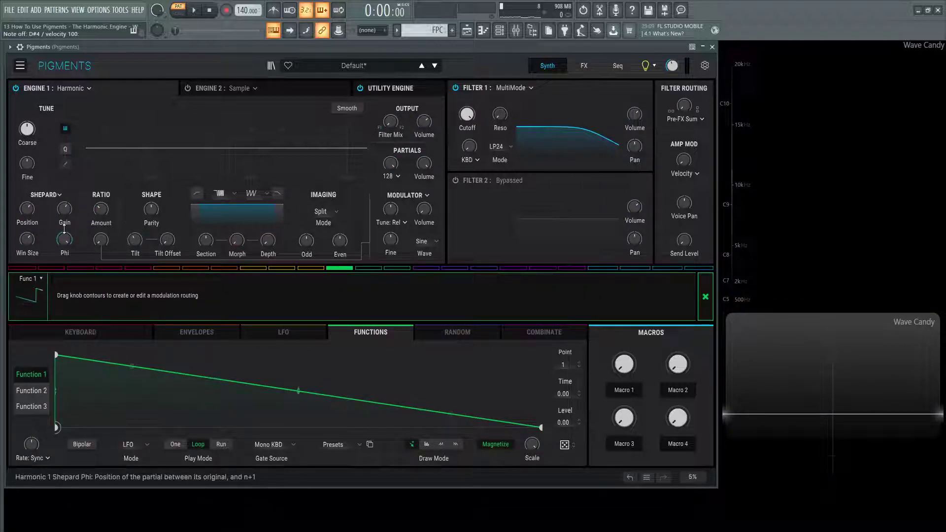
{"action": "left_click_drag", "start_coordinate": [64, 229], "coordinate": [64, 226]}
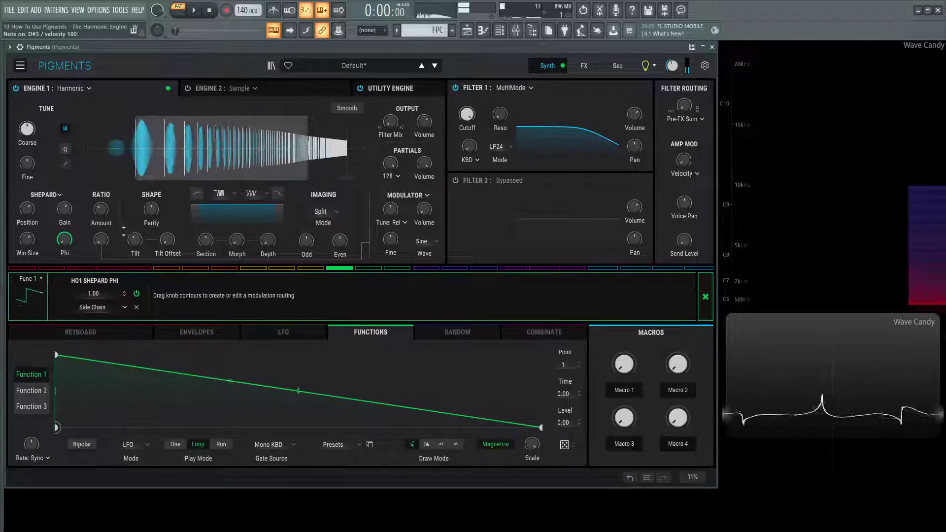
Change Function 1's rate unit to Hertz and set the rate to about 0.215 Hz
{"action": "left_click", "coordinate": [43, 458]}
{"action": "left_click", "coordinate": [97, 385]}
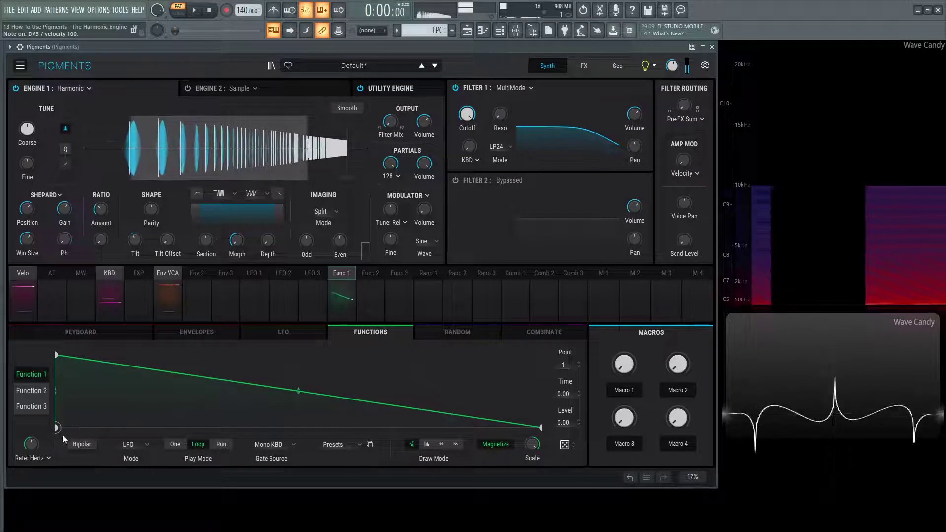
{"action": "left_click_drag", "start_coordinate": [35, 446], "coordinate": [36, 453]}
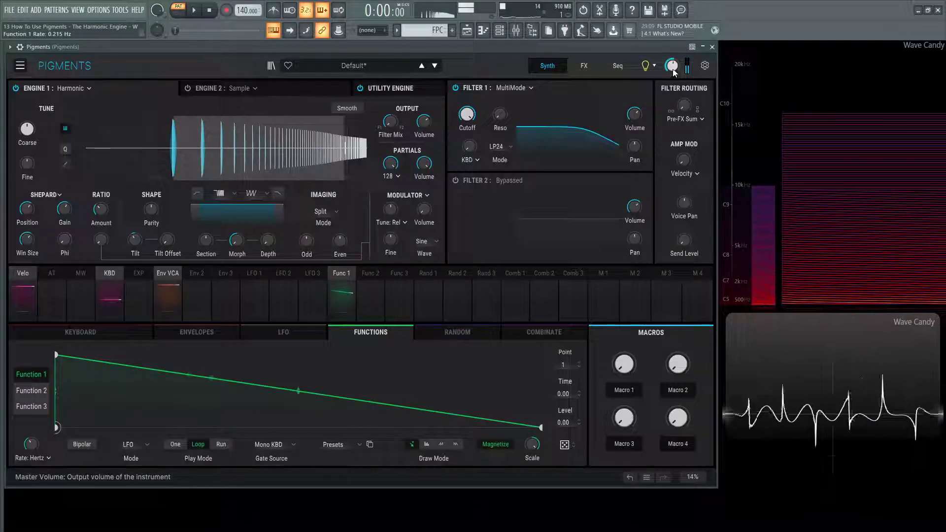
Check the master volume and play test notes to audition Function 1's modulation of the Shepard Phi
{"action": "left_click", "coordinate": [673, 67]}
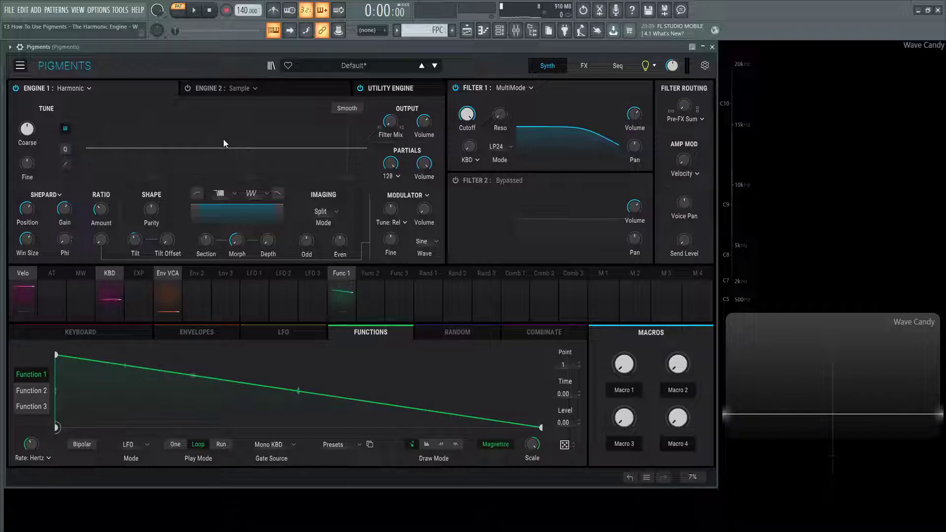
{"action": "key", "text": "h"}
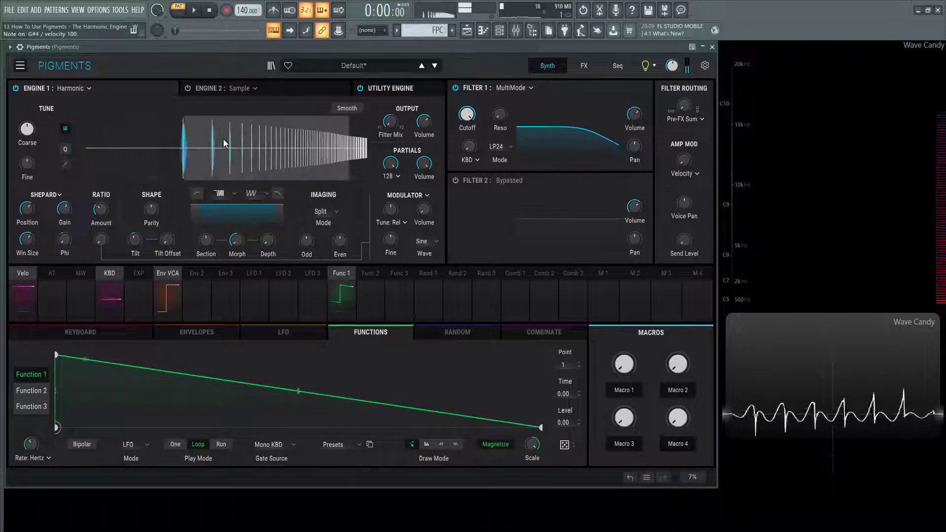
{"action": "key", "text": "h"}
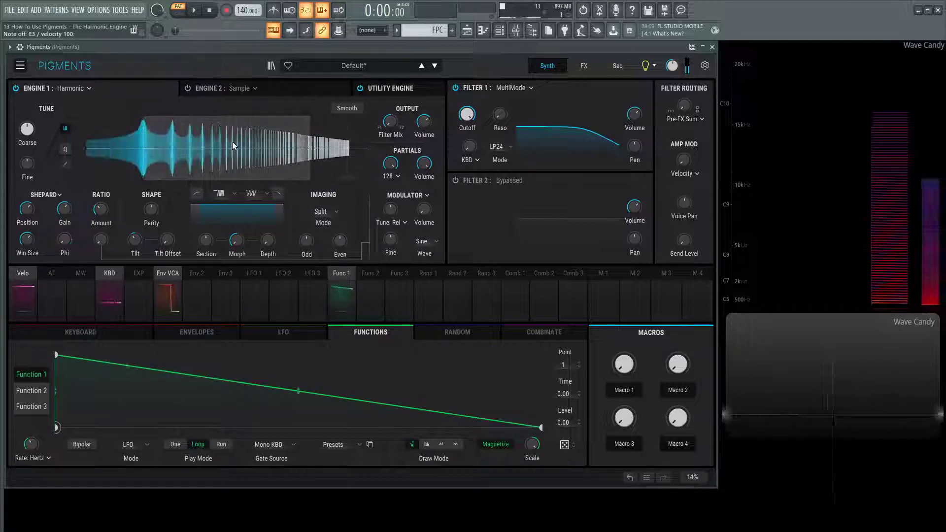
Play test notes to audition the Shepard Phi modulation and raise Function 1's rate to about 0.284 Hz
{"action": "key", "text": "h"}
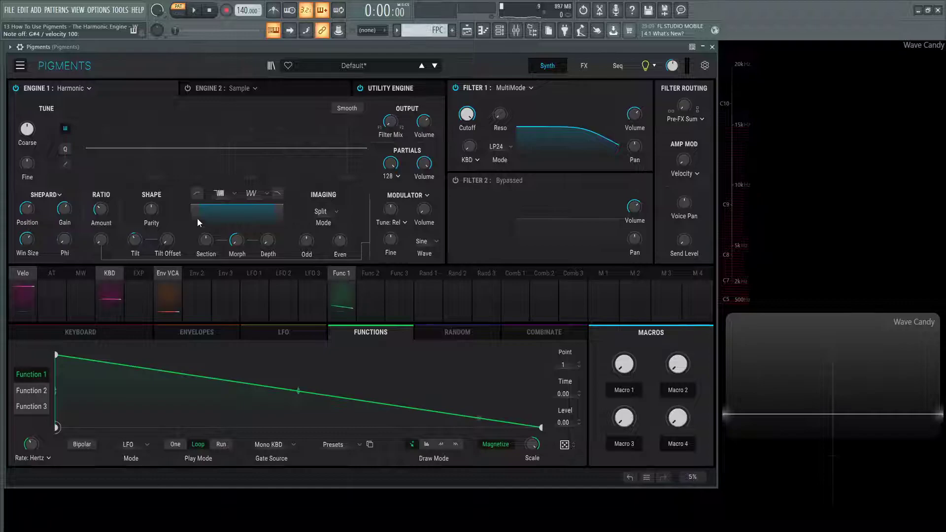
{"action": "mouse_move", "coordinate": [36, 446]}
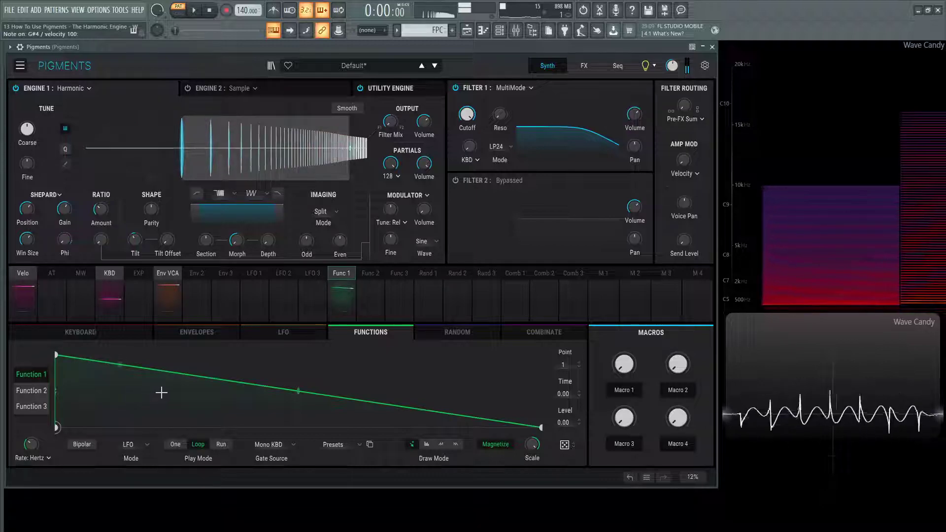
{"action": "mouse_move", "coordinate": [673, 67]}
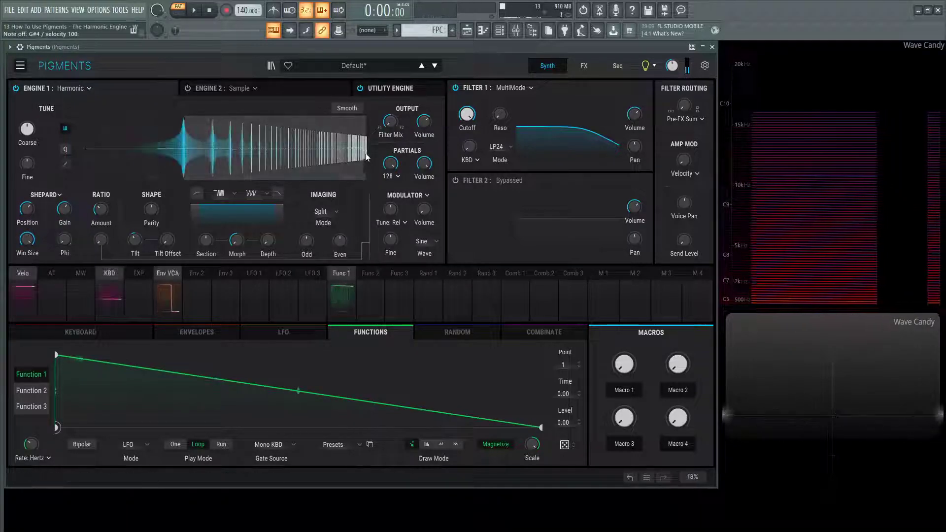
{"action": "mouse_move", "coordinate": [28, 244]}
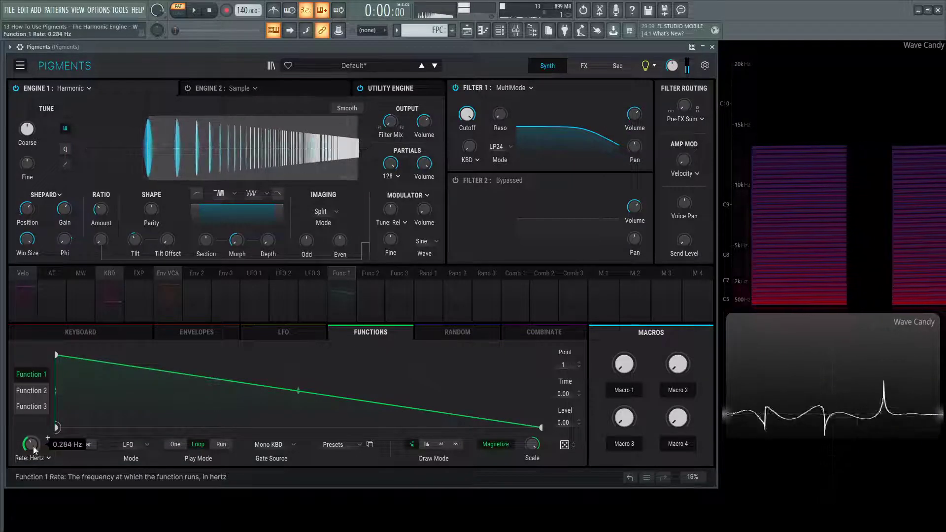
{"action": "scroll", "coordinate": [30, 444], "scroll_direction": "up", "scroll_amount": 3}
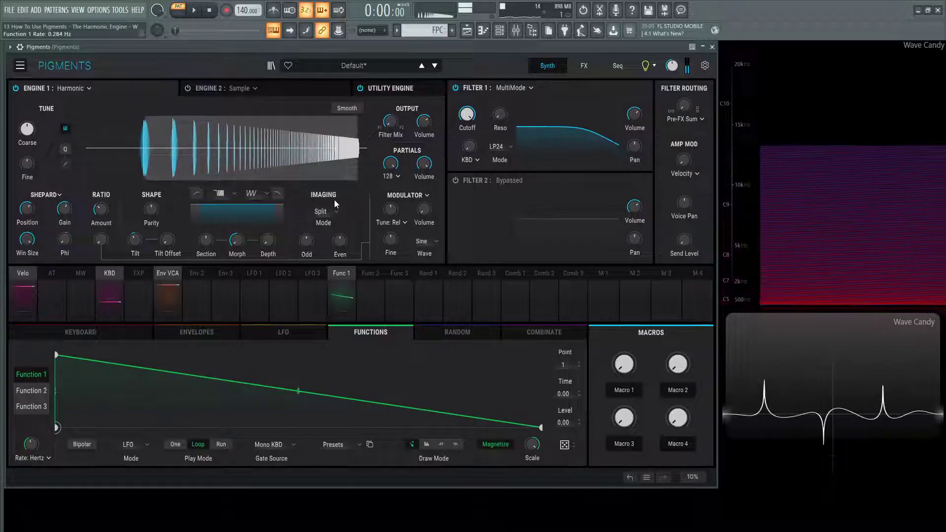
Lower Filter 1's cutoff to darken the Shepard sound
{"action": "left_click_drag", "start_coordinate": [467, 114], "coordinate": [467, 130]}
{"action": "scroll", "coordinate": [466, 113], "scroll_direction": "down", "scroll_amount": 3}
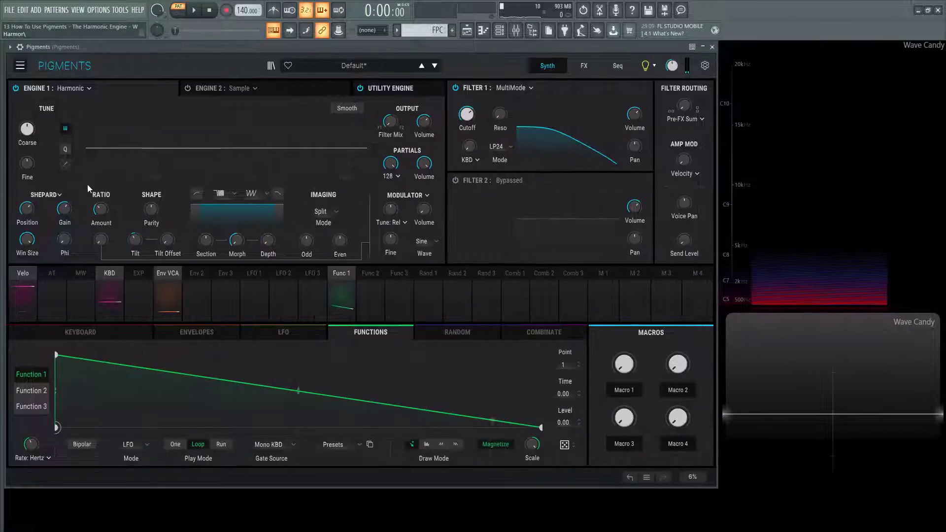
Switch Engine 1's partial modulation mode to Cluster and raise the number of partials in each cluster
{"action": "left_click", "coordinate": [55, 197]}
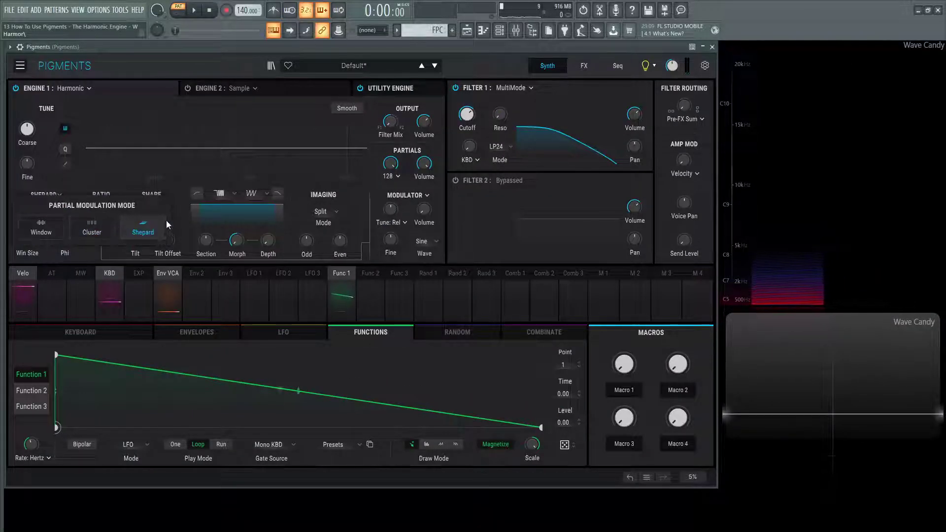
{"action": "left_click", "coordinate": [91, 226]}
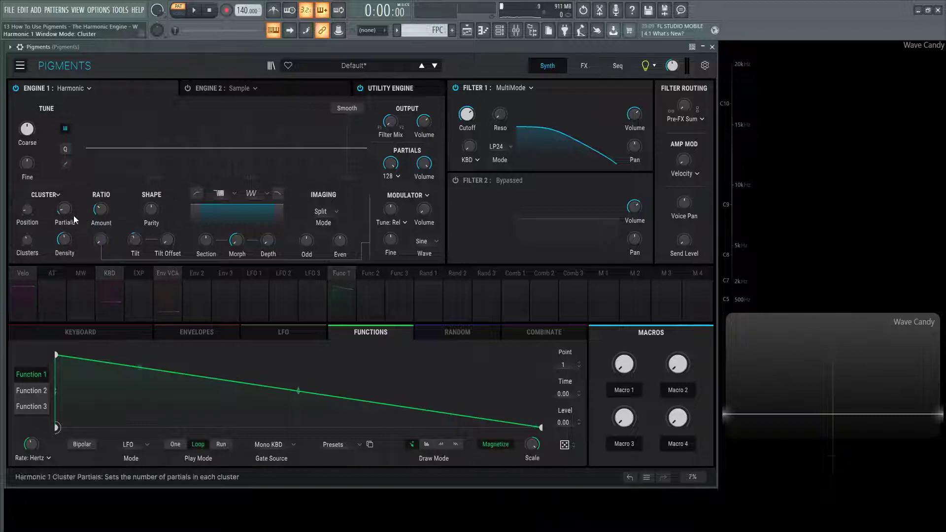
{"action": "left_click_drag", "start_coordinate": [67, 211], "coordinate": [27, 220]}
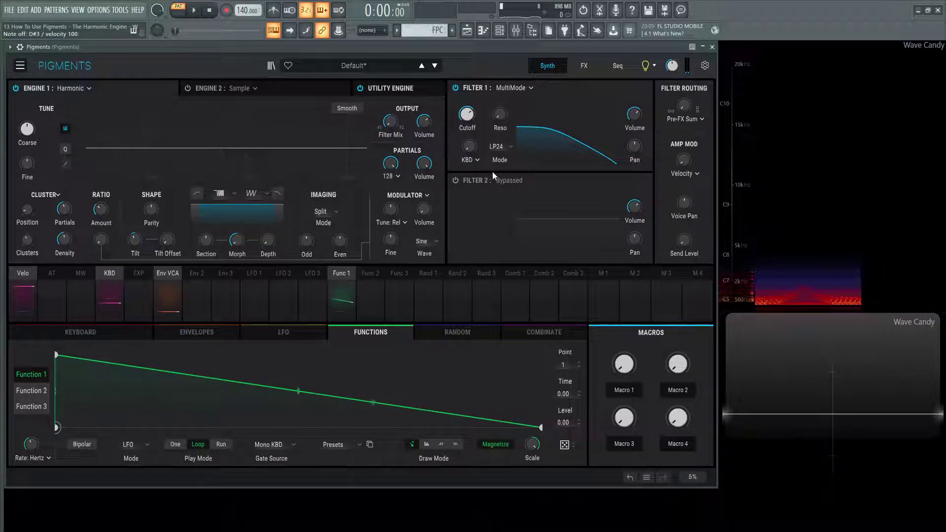
Open the partial modulation mode choices for Engine 1
{"action": "left_click", "coordinate": [51, 195]}
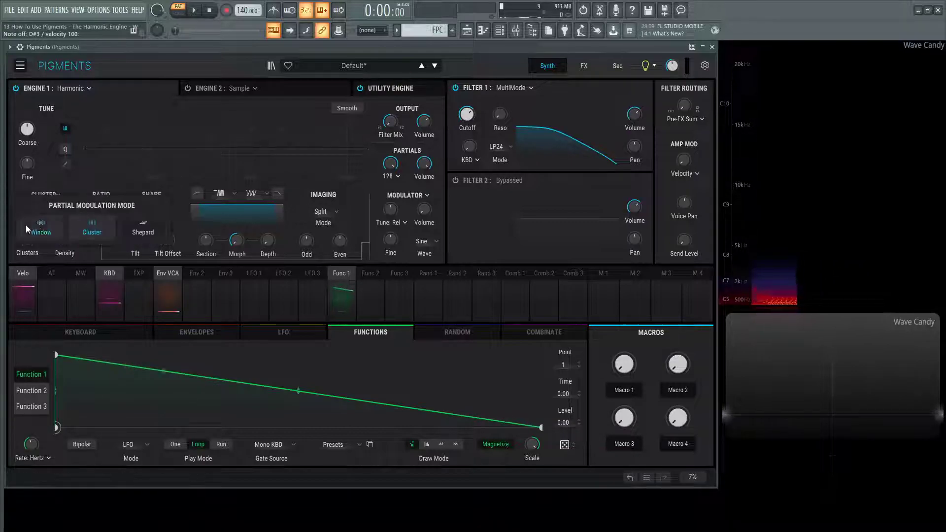